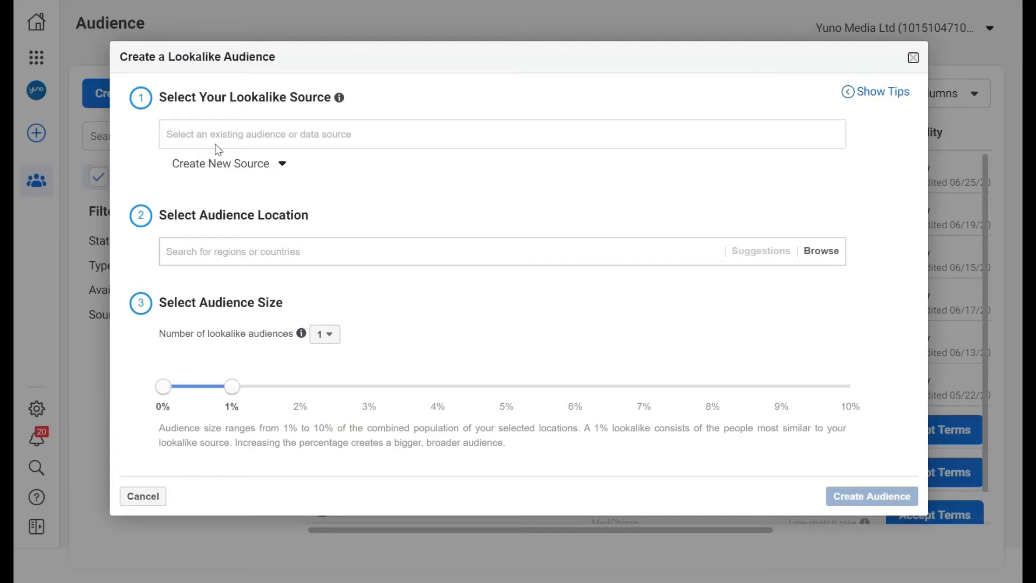
Choose the Subscription Upgrade Re-marketing custom audience from the other sources as the lookalike source.
left_click(221, 134)
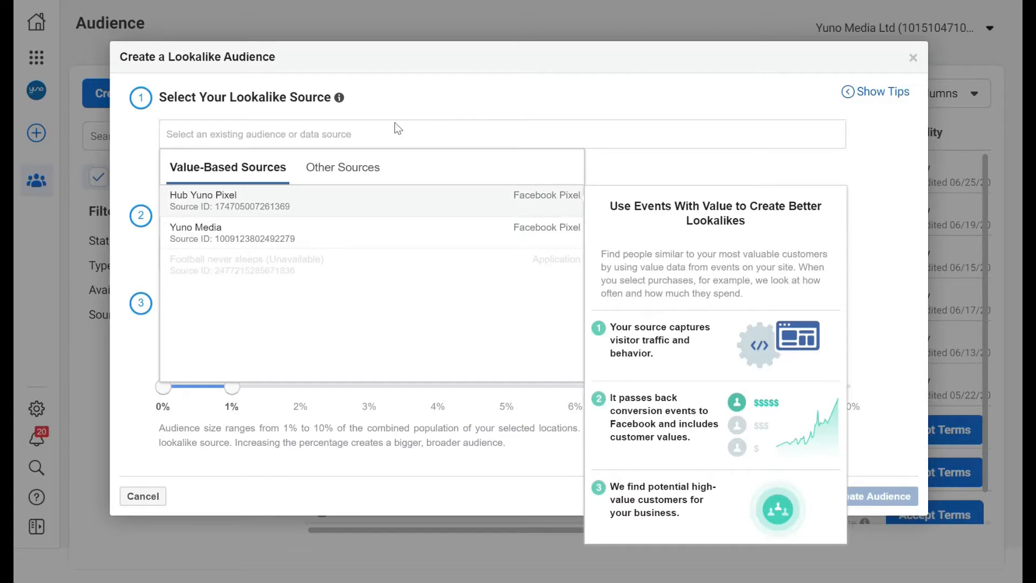
left_click(342, 173)
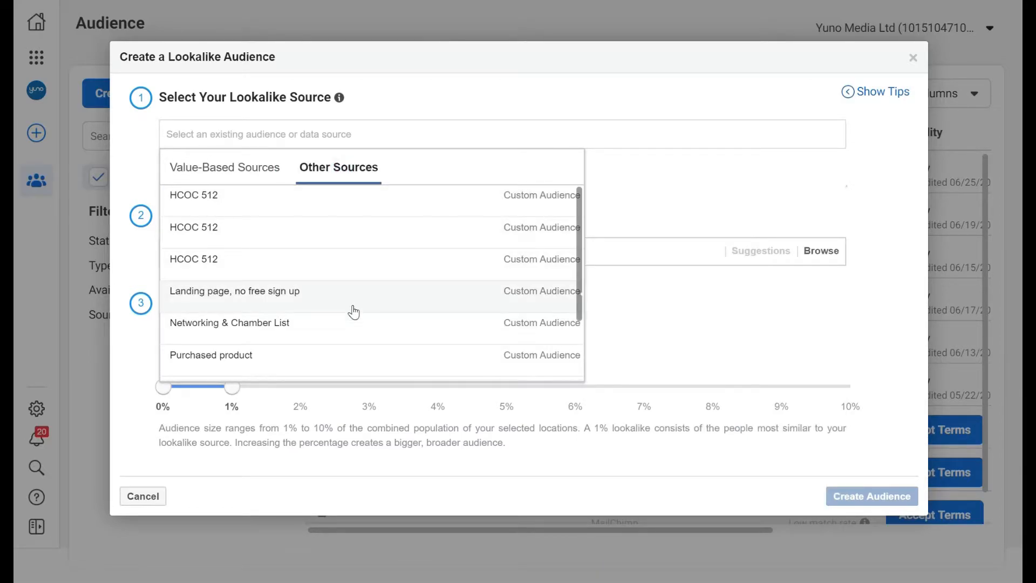
scroll(353, 312, "down", 2)
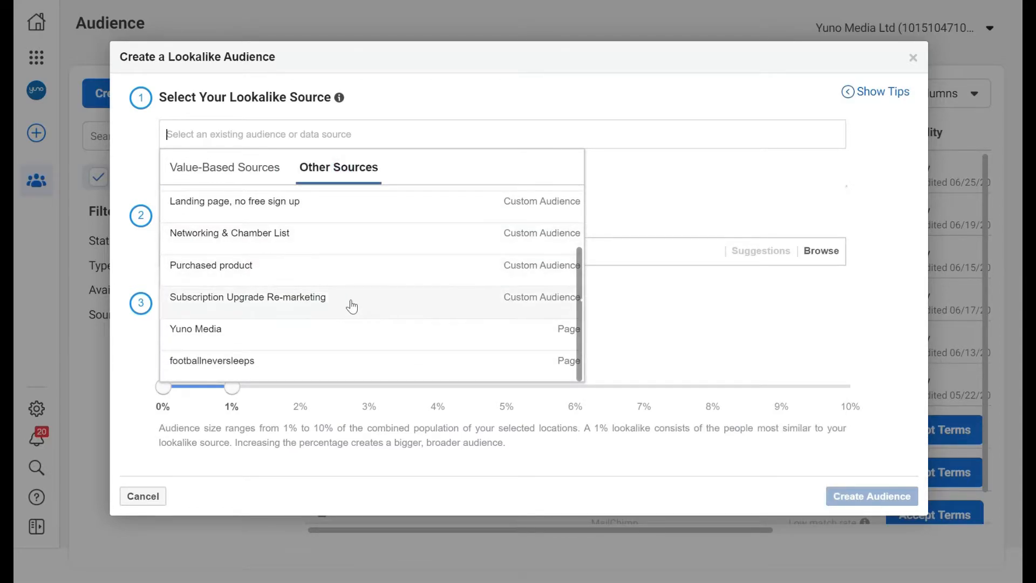
scroll(358, 331, "up", 2)
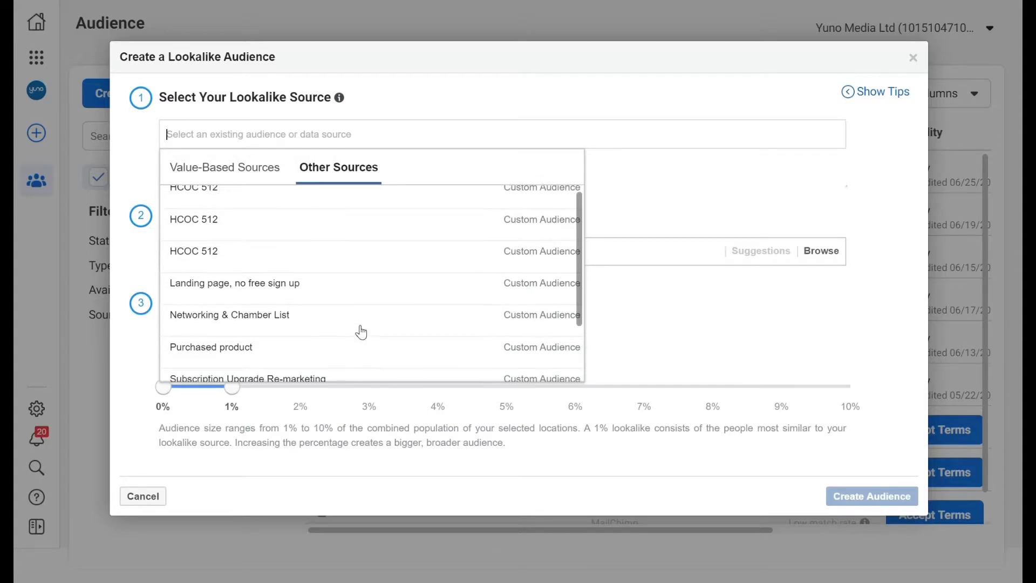
left_click_drag(580, 255, 575, 264)
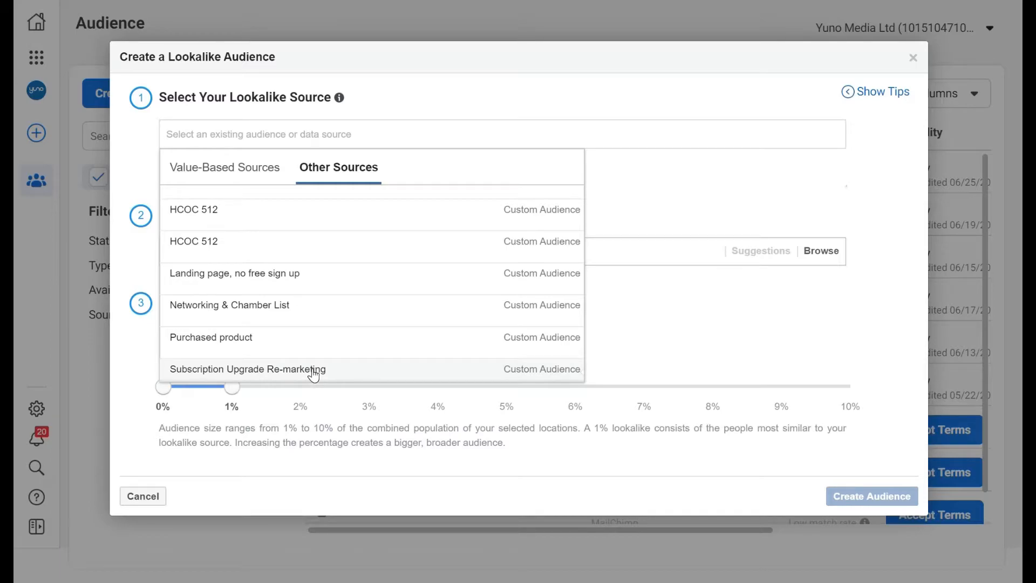
left_click(313, 375)
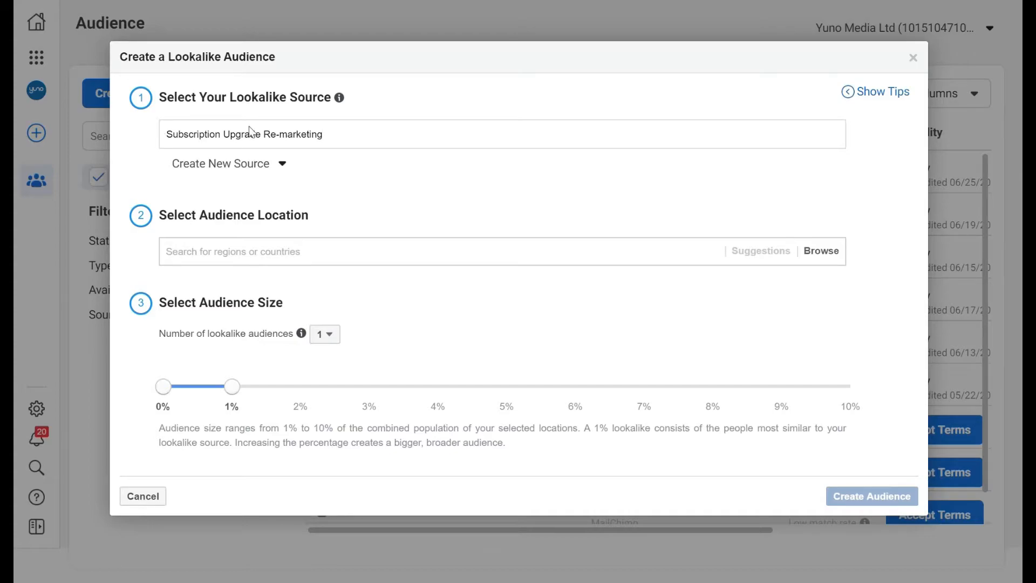
Set the audience location to United Kingdom and review the lookalike audience's size settings.
left_click(315, 251)
type("united")
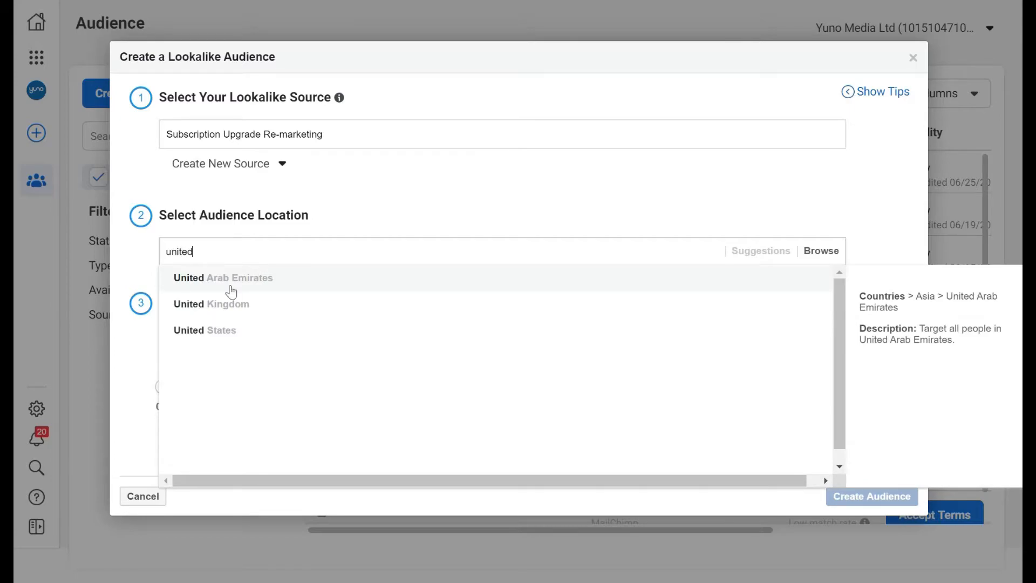
left_click(200, 304)
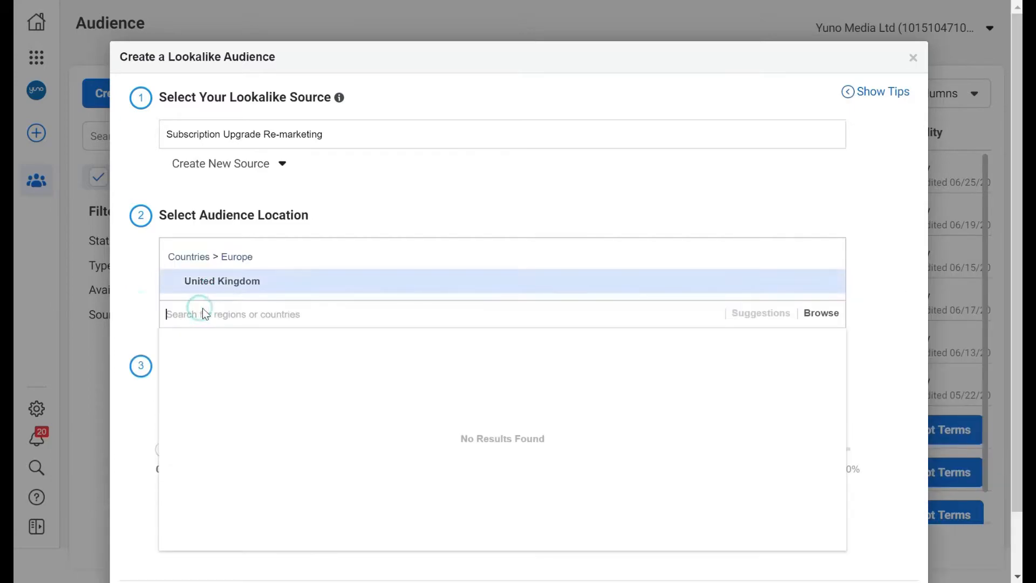
left_click(392, 205)
scroll(395, 205, "down", 2)
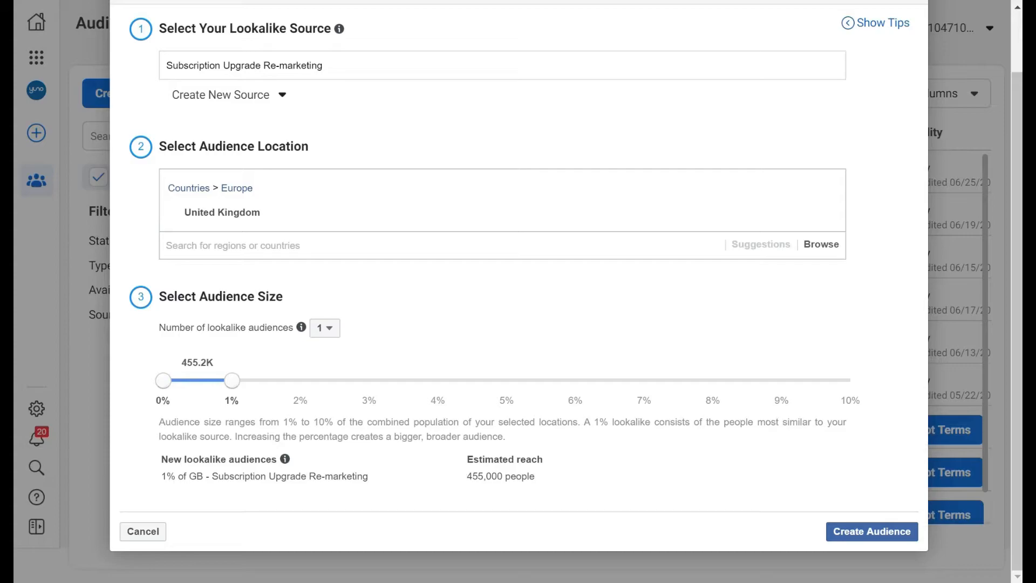
scroll(335, 365, "up", 2)
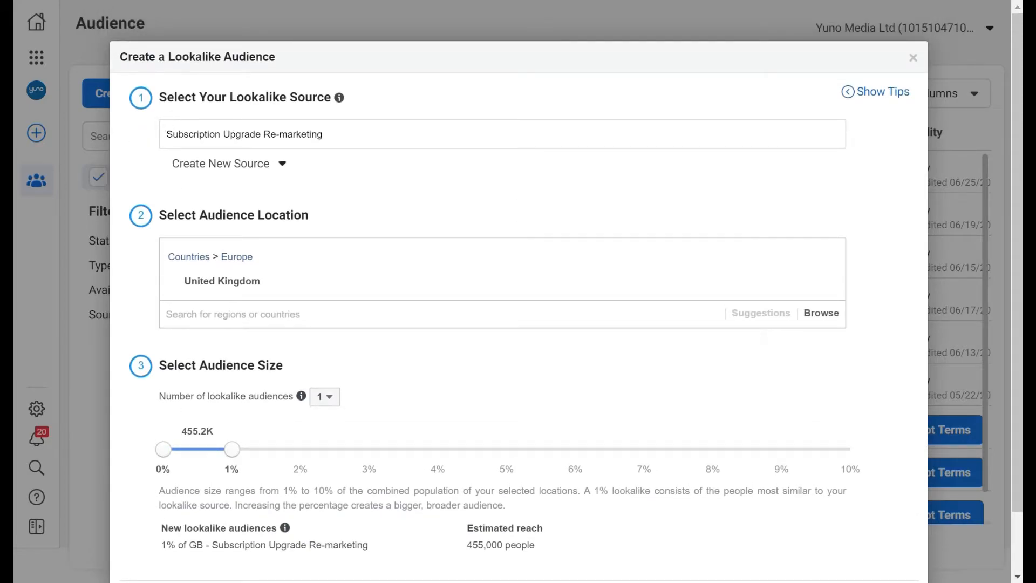
Replace the lookalike source with the Purchased product custom audience and review the resulting audience settings.
left_click(166, 133)
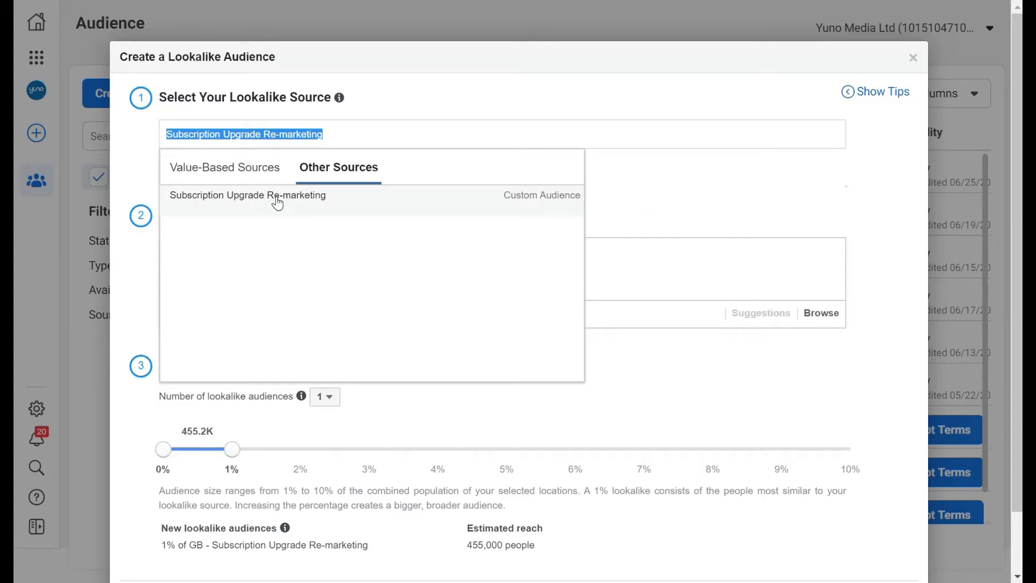
left_click(311, 165)
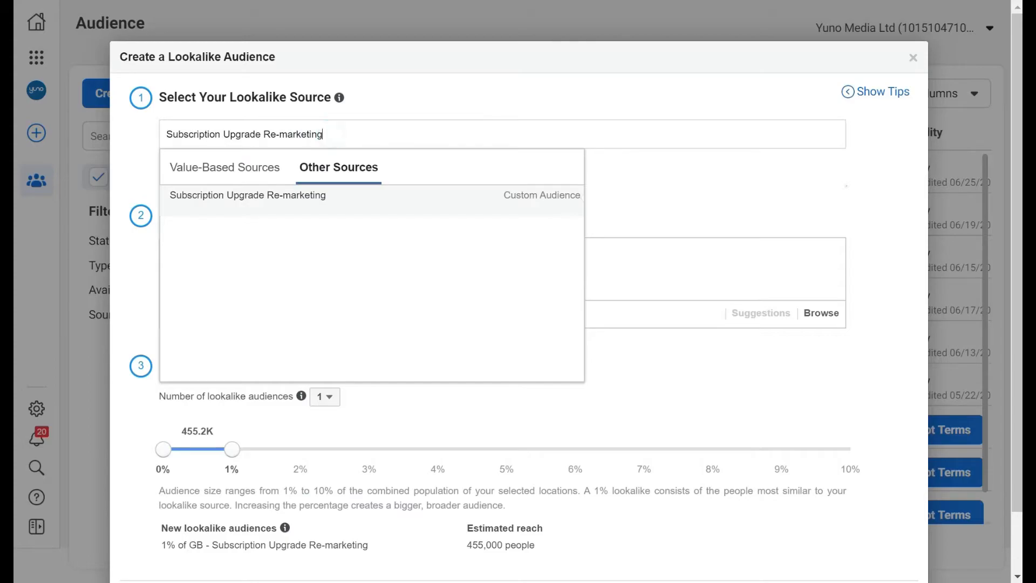
left_click(331, 125)
left_click(331, 134)
left_click_drag(330, 134, 161, 107)
key("BackSpace")
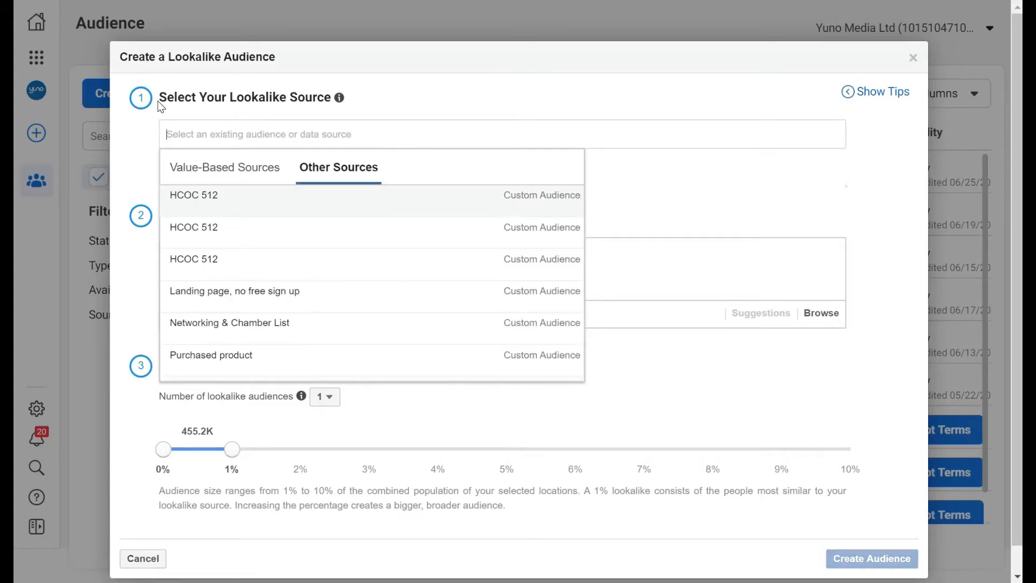
left_click(358, 367)
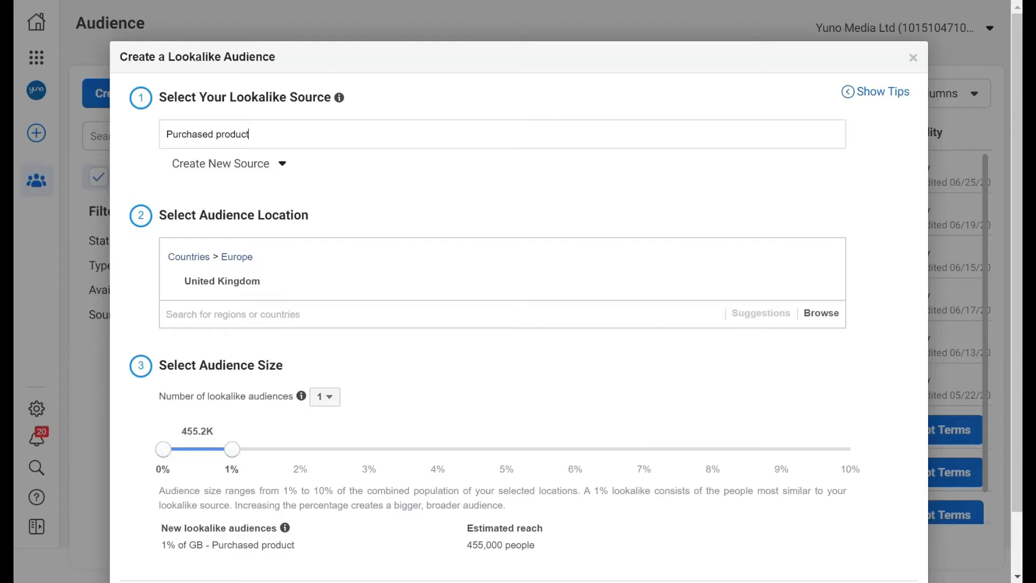
scroll(381, 215, "down", 3)
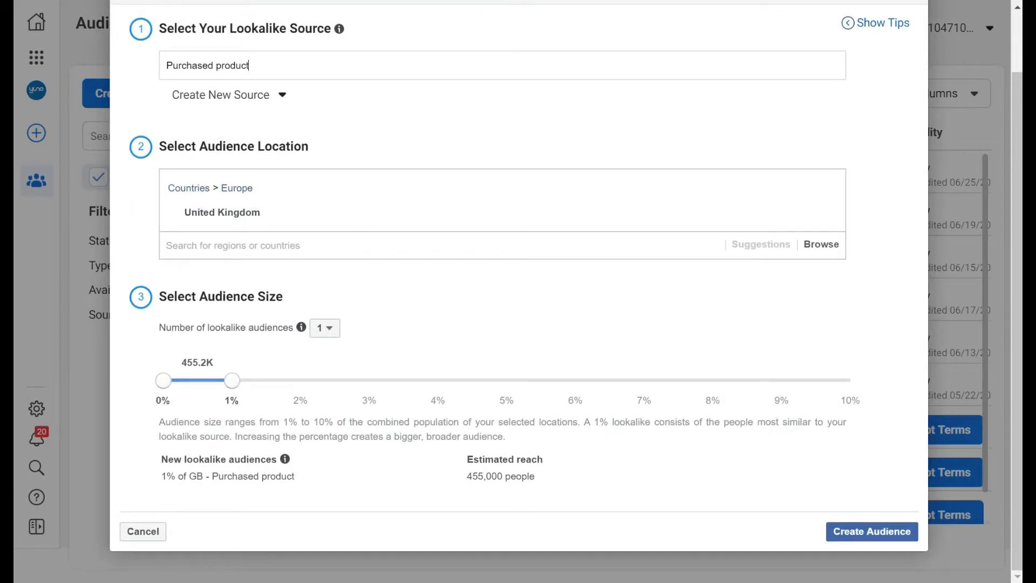
scroll(360, 452, "up", 3)
scroll(439, 456, "down", 3)
scroll(273, 361, "up", 3)
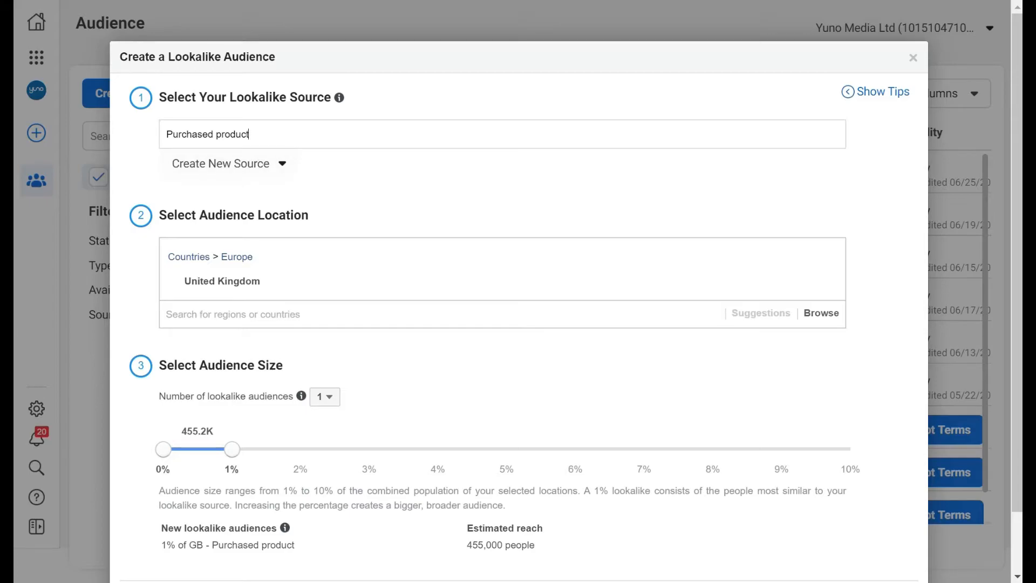
Clear the lookalike source and start a new Custom Audience source based on a customer list.
left_click_drag(253, 134, 136, 124)
key("BackSpace")
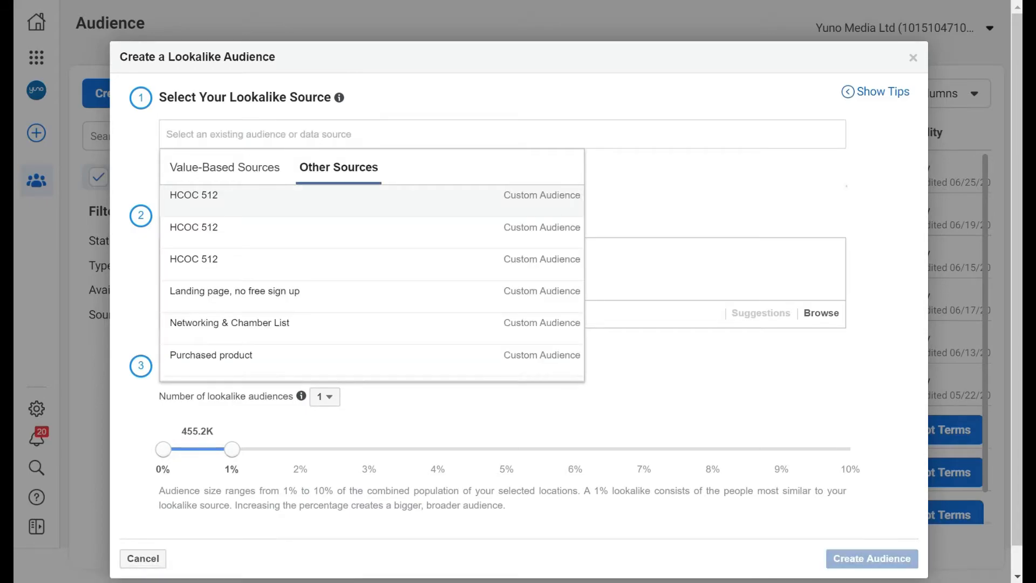
left_click(136, 175)
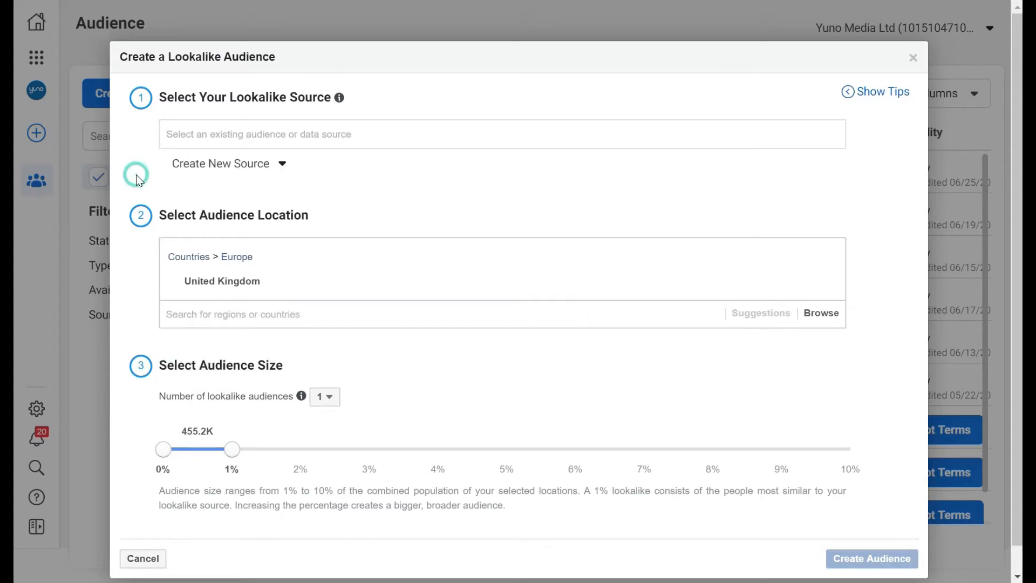
left_click(252, 169)
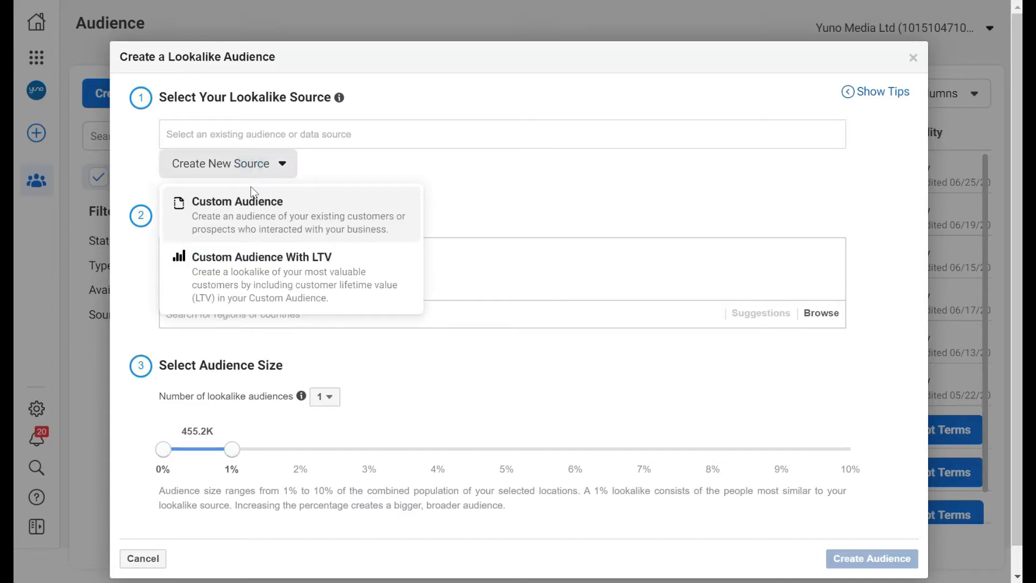
left_click(256, 222)
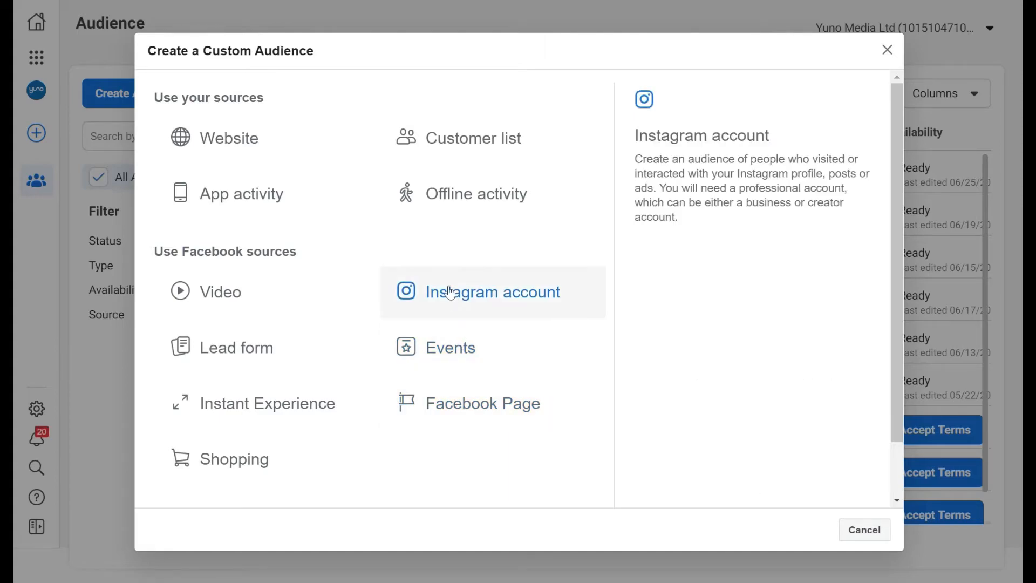
left_click(464, 141)
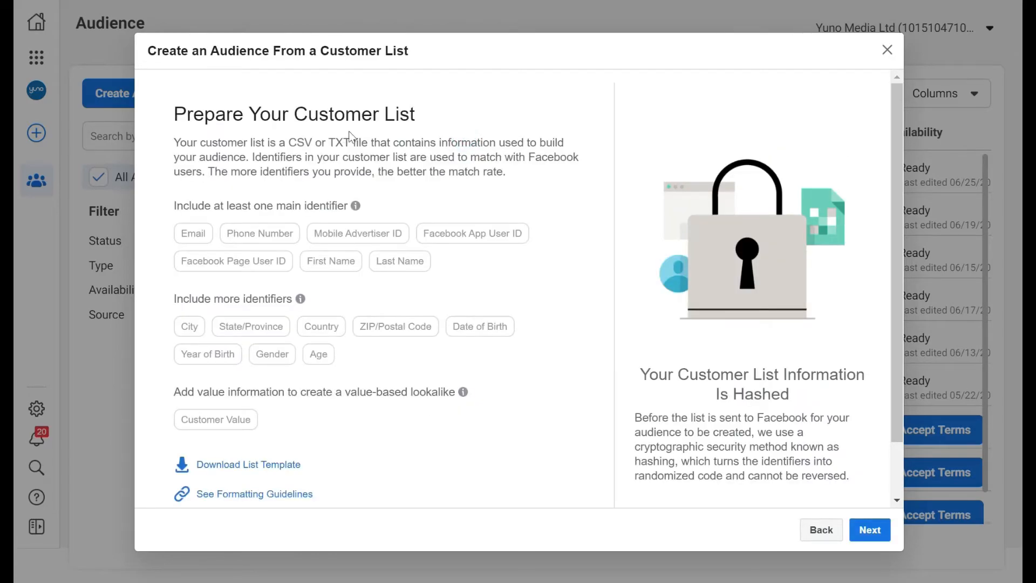
Review the customer list's file format and identifier guidelines, and download and open the list template.
left_click_drag(288, 142, 311, 143)
scroll(311, 142, "down", 1)
mouse_move(355, 142)
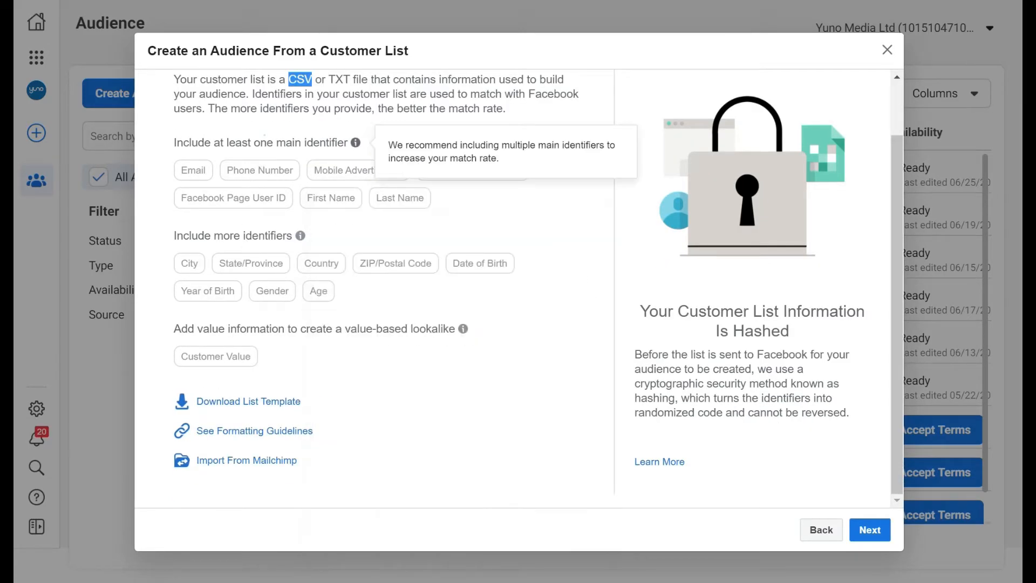
left_click(264, 142)
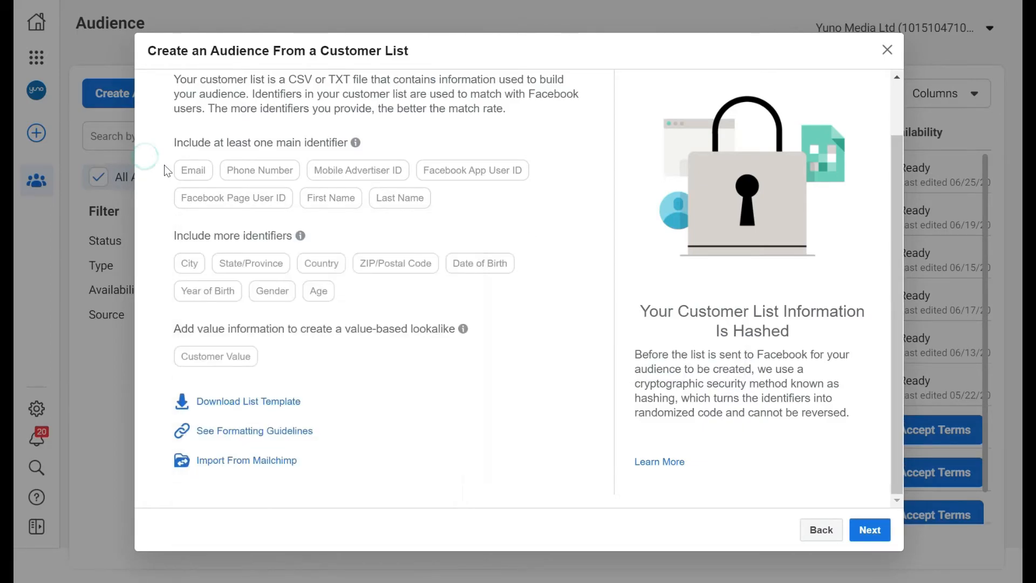
mouse_move(194, 173)
mouse_move(326, 197)
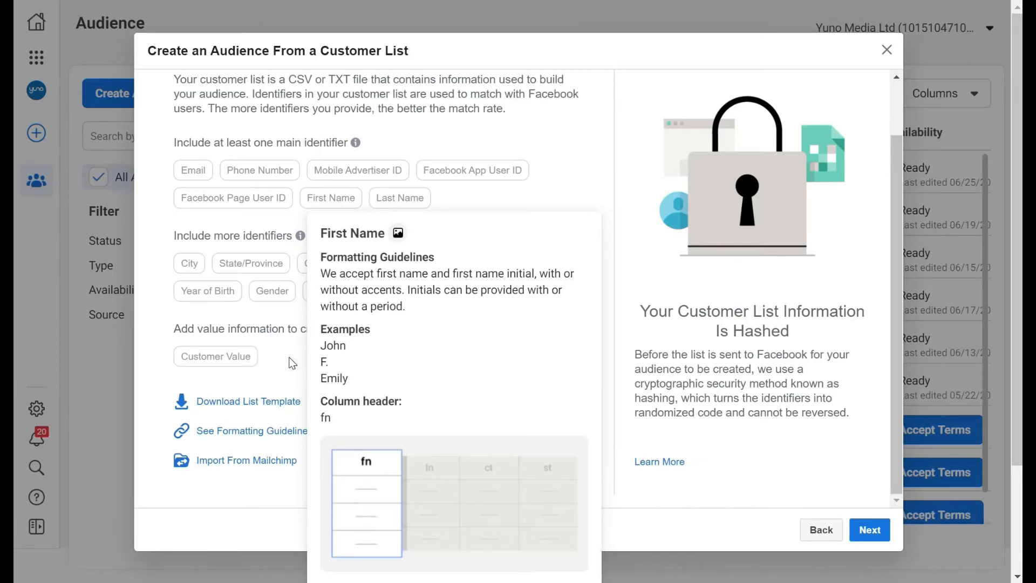
left_click(264, 402)
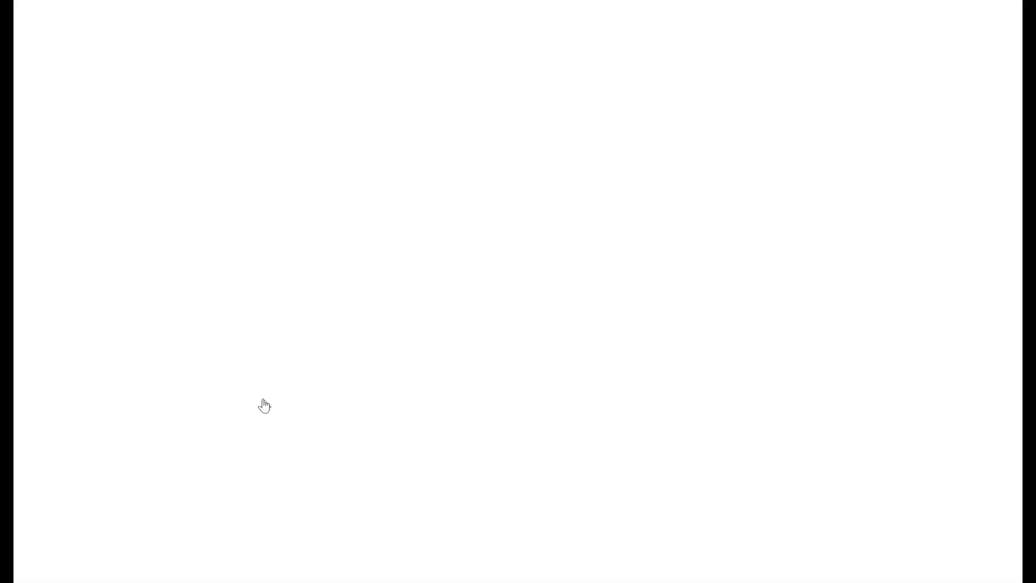
left_click(137, 565)
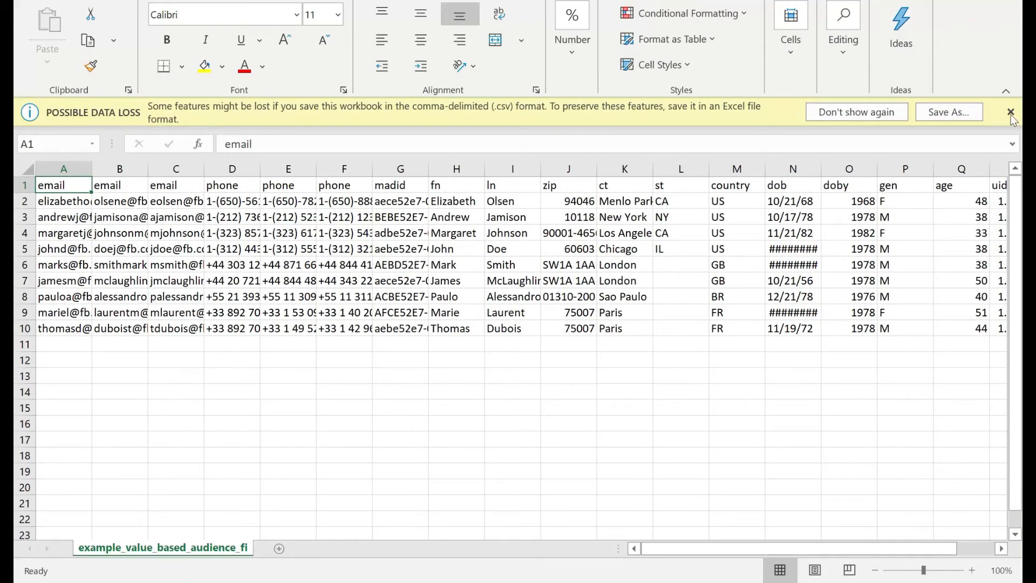
Dismiss the data loss notice and widen all columns of the template to fit their contents.
left_click(1010, 111)
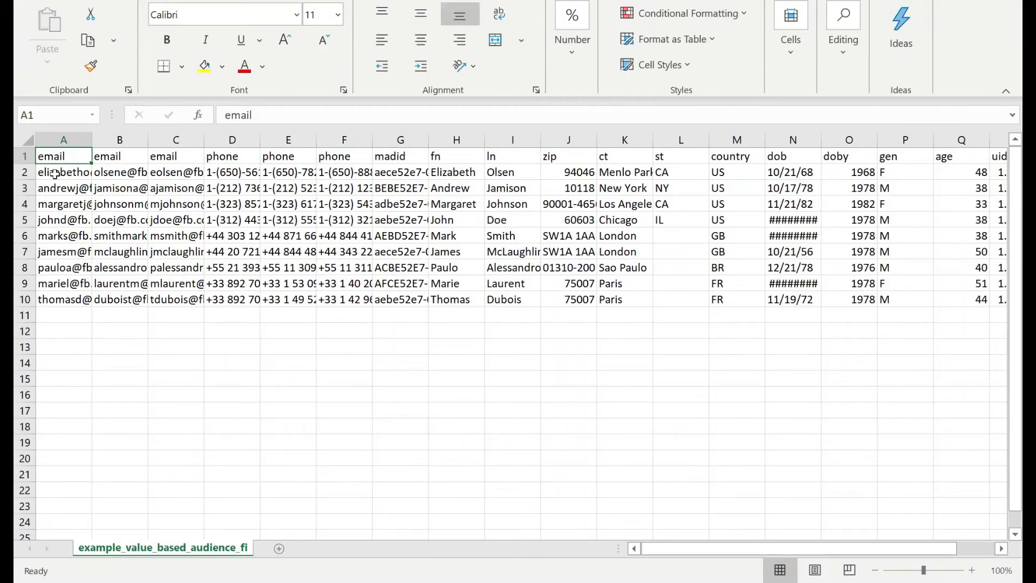
left_click(28, 141)
double_click(91, 141)
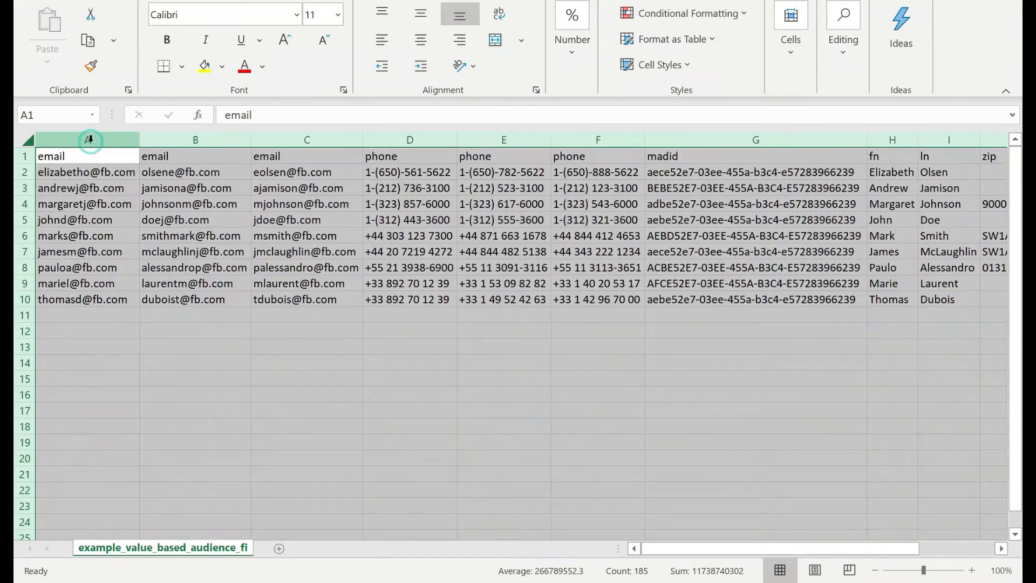
left_click(100, 188)
left_click(86, 169)
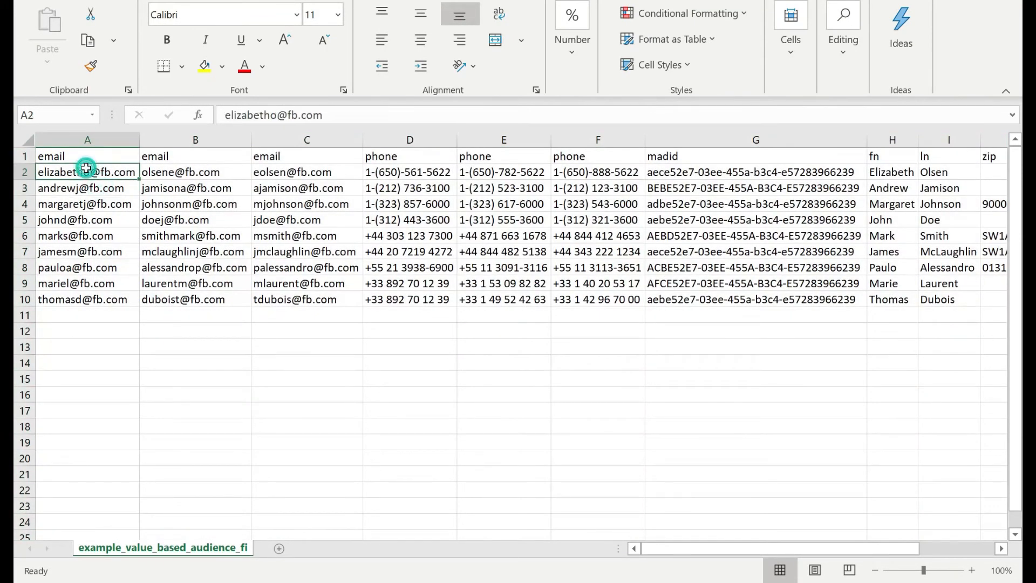
Examine the first example customer's row across all template columns, and return to the customer list setup.
left_click(24, 171)
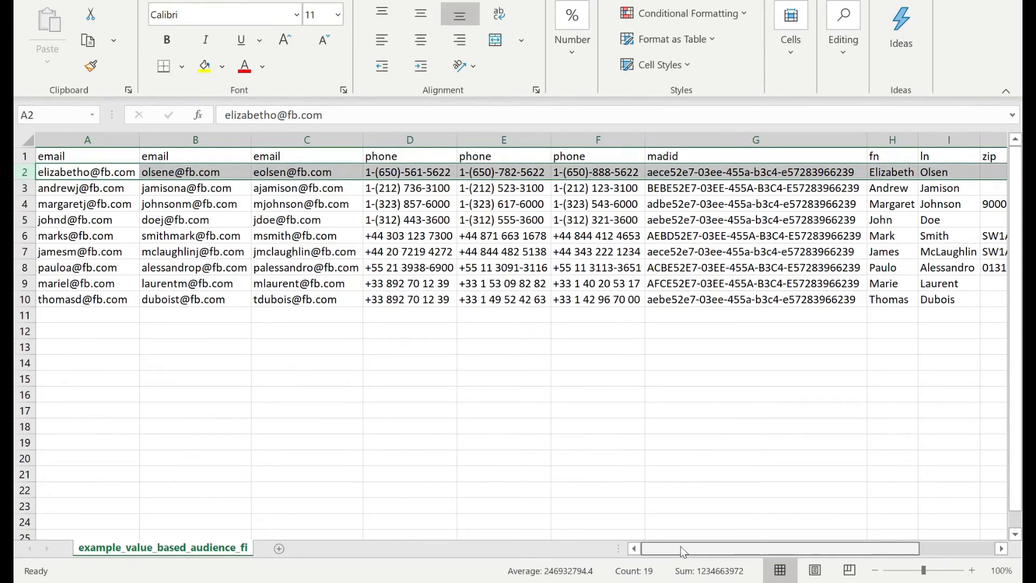
scroll(681, 546, "right", 3)
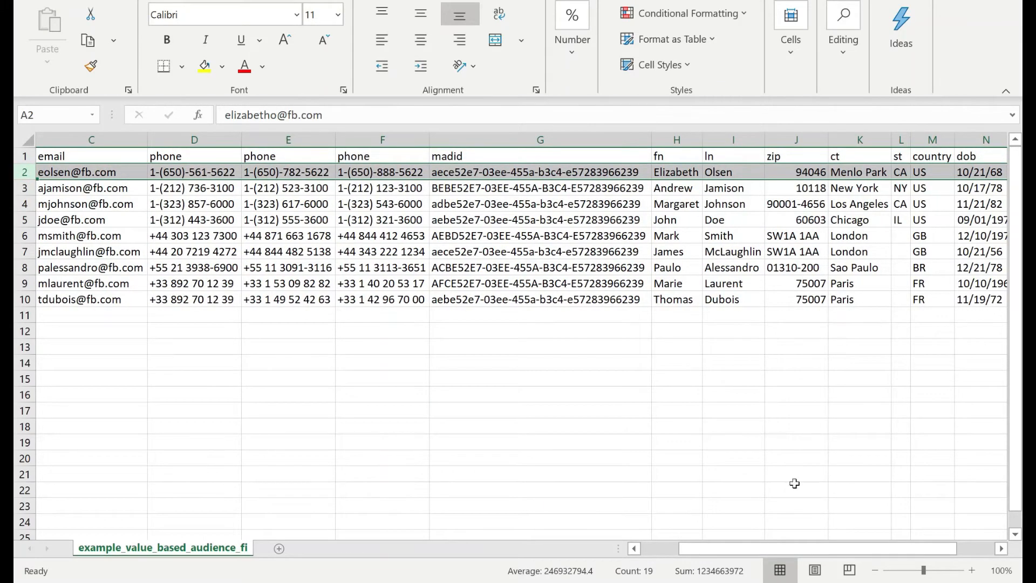
scroll(810, 554, "right", 2)
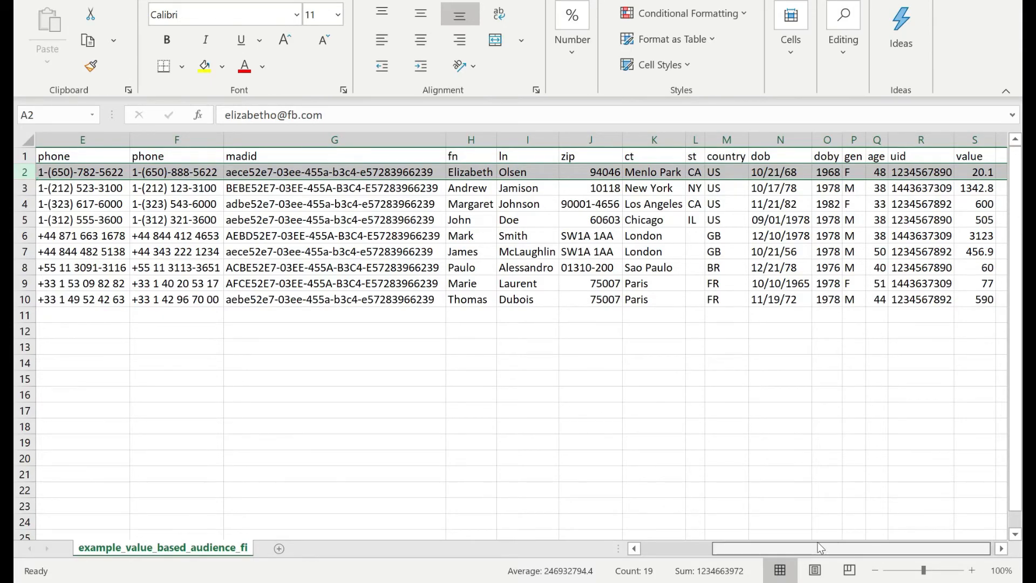
left_click_drag(821, 548, 659, 494)
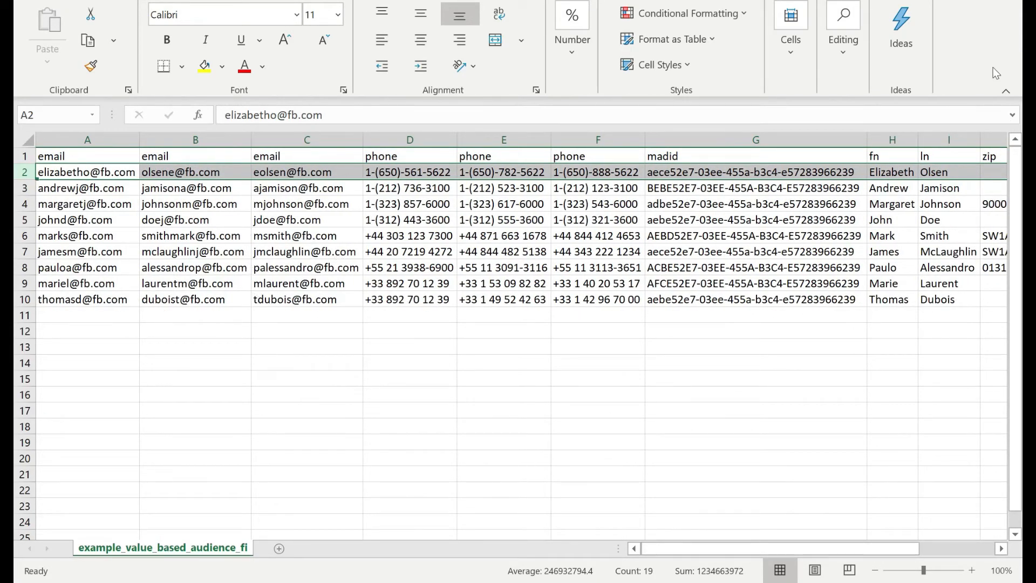
left_click(892, 189)
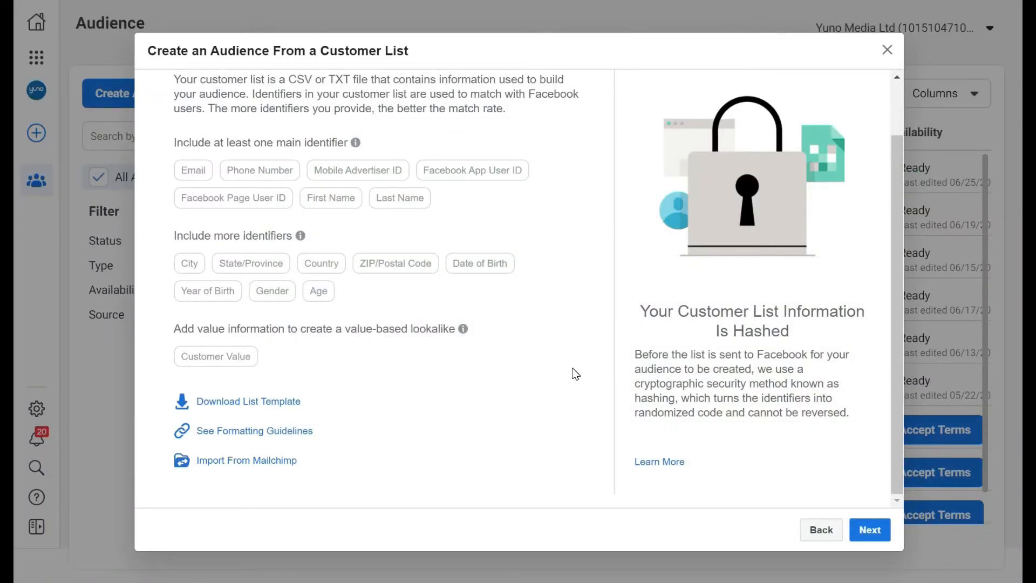
Continue to the customer value question and answer Yes to include customer value in the list.
left_click(869, 530)
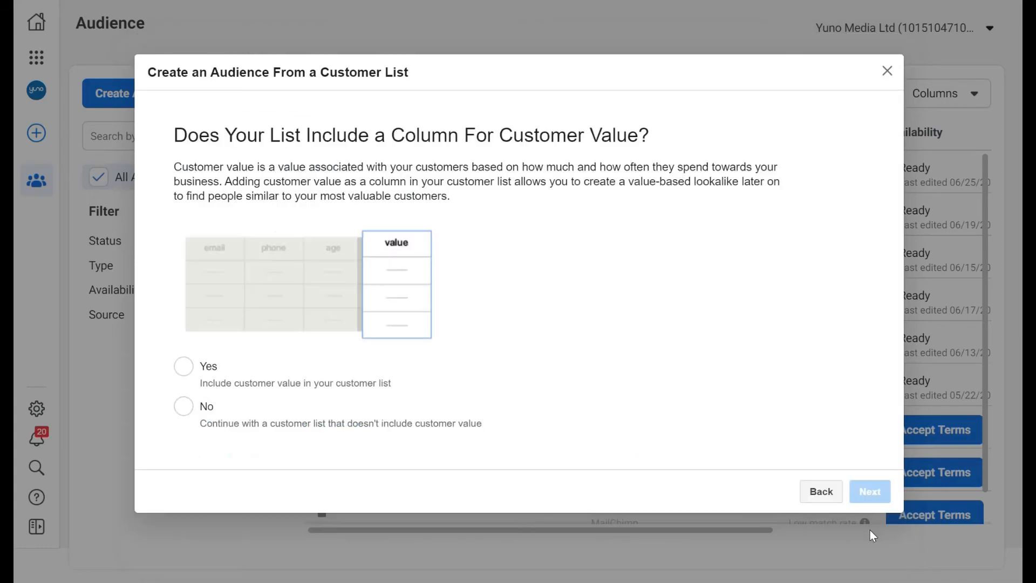
left_click(186, 370)
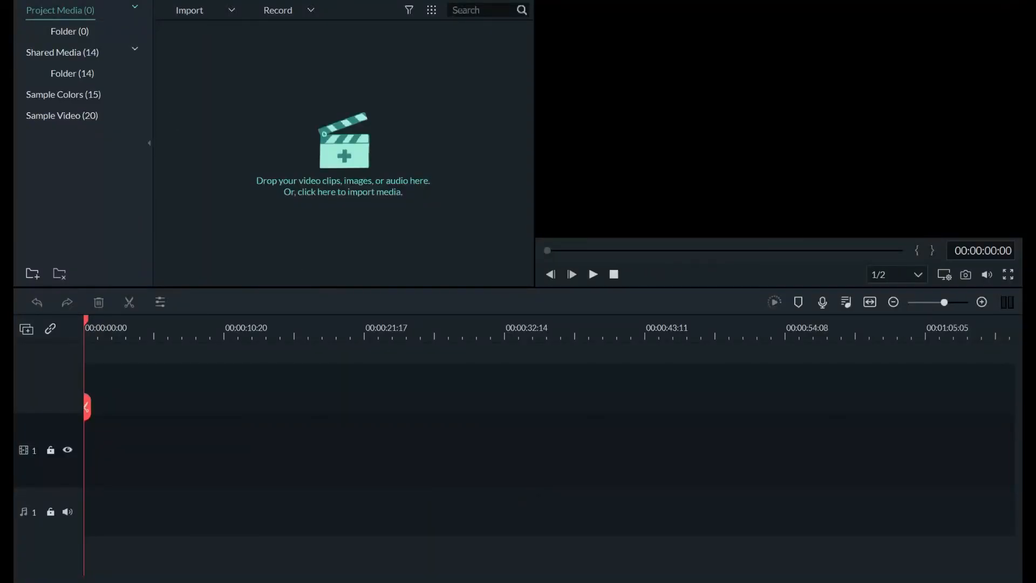
Switch to Filmora and bring up its media recording options.
left_click(108, 1)
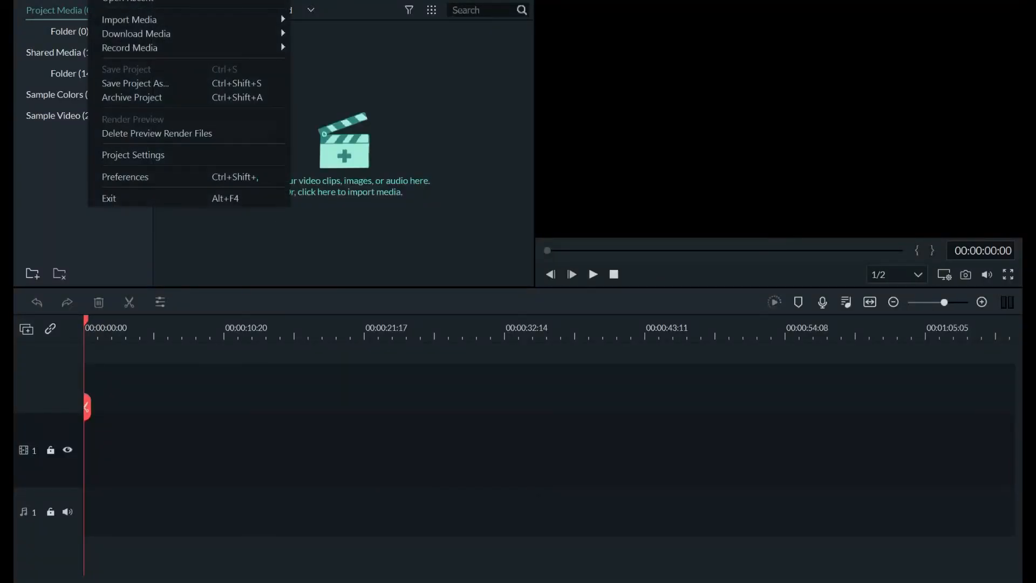
mouse_move(154, 46)
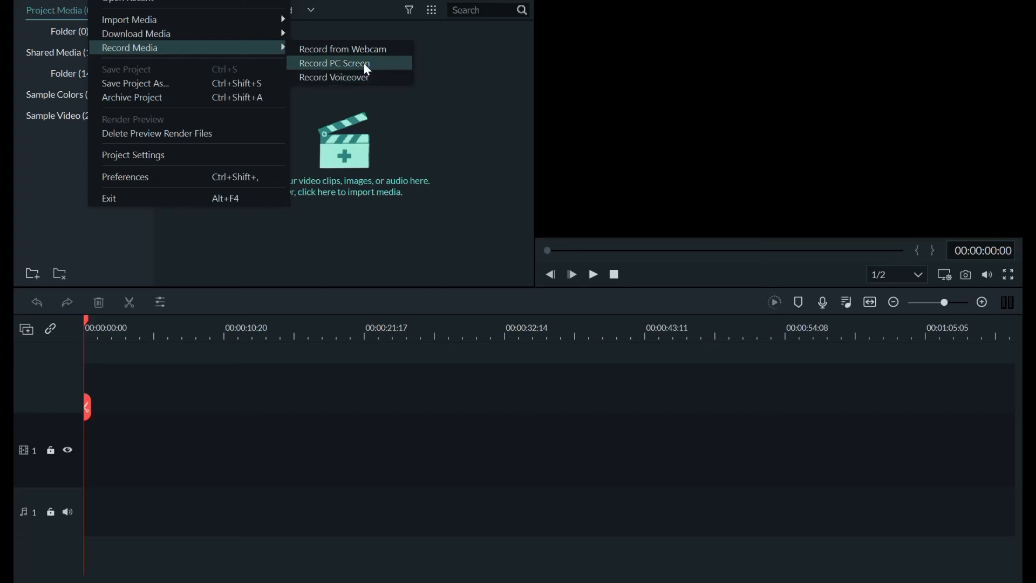